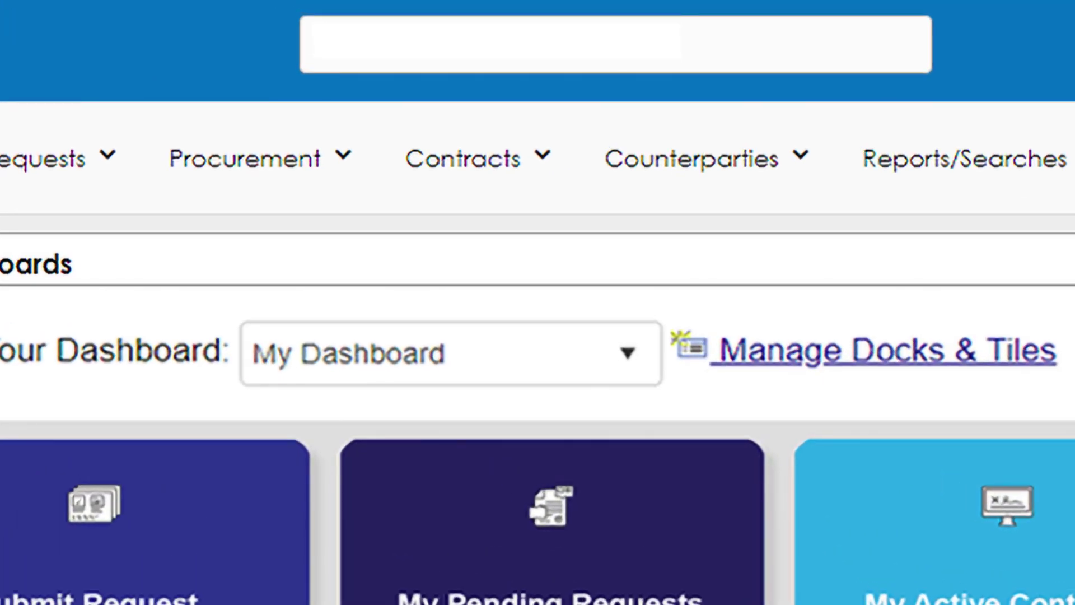
Quick-search 'software' and review the 68 contracts and 39 requests returned.
type("software")
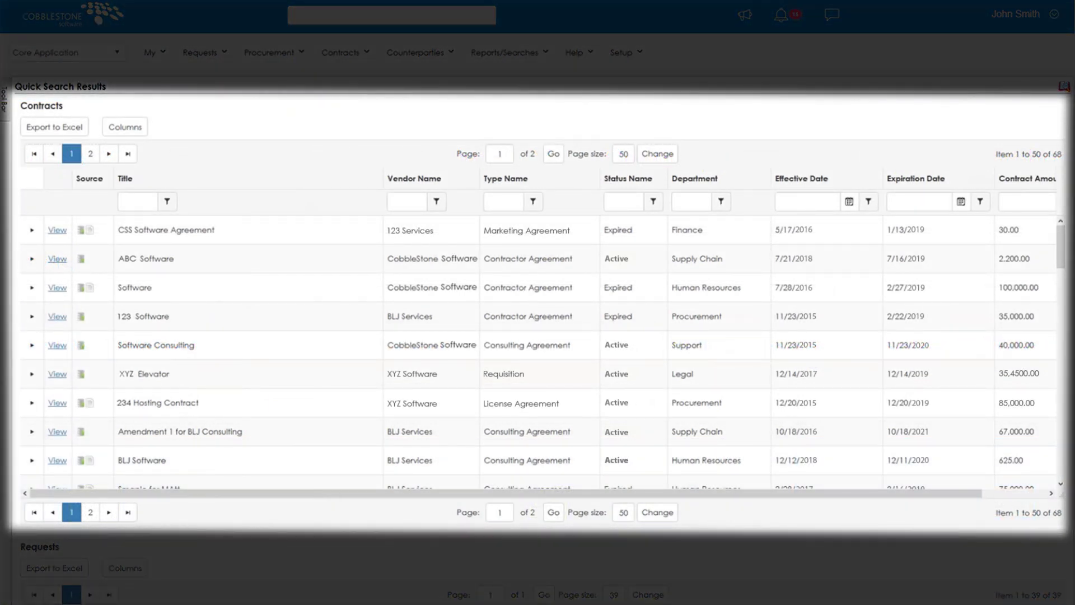
scroll(538, 303, "down", 2)
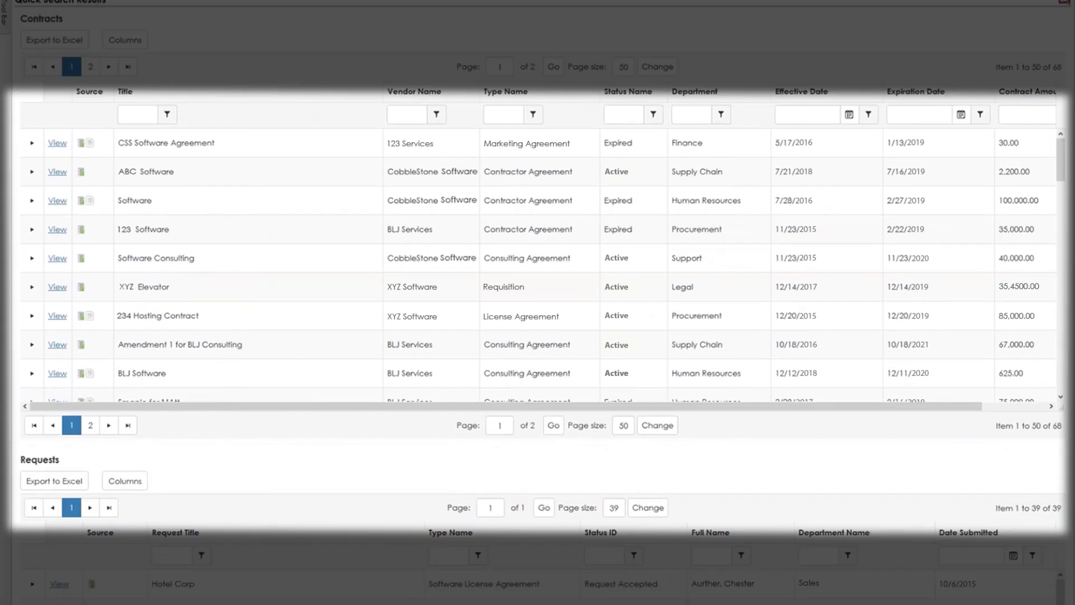
scroll(538, 303, "down", 3)
scroll(537, 302, "down", 3)
scroll(538, 302, "down", 1)
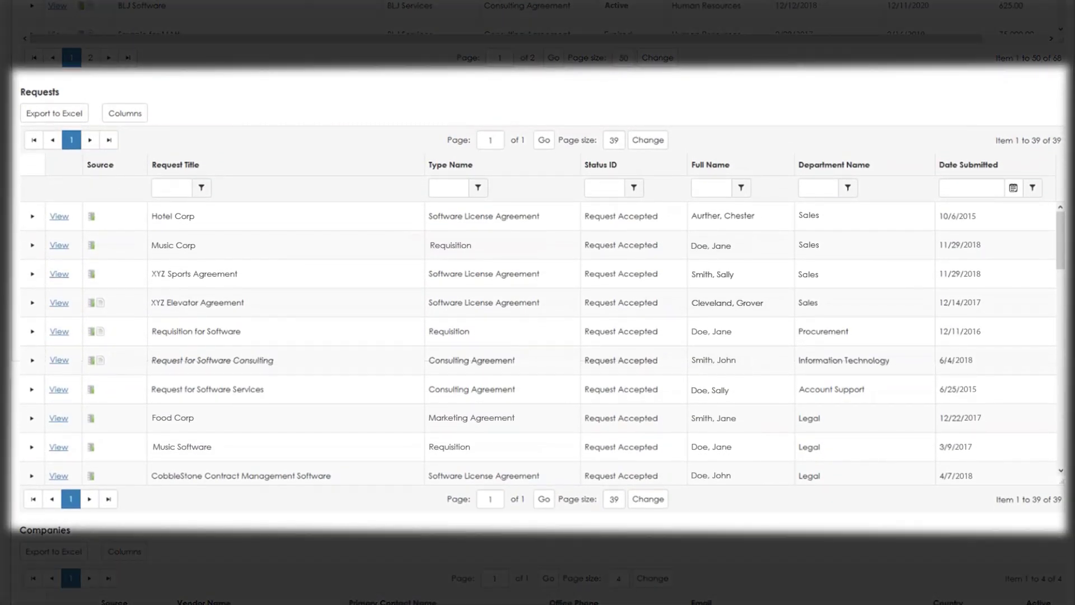
scroll(538, 302, "down", 1)
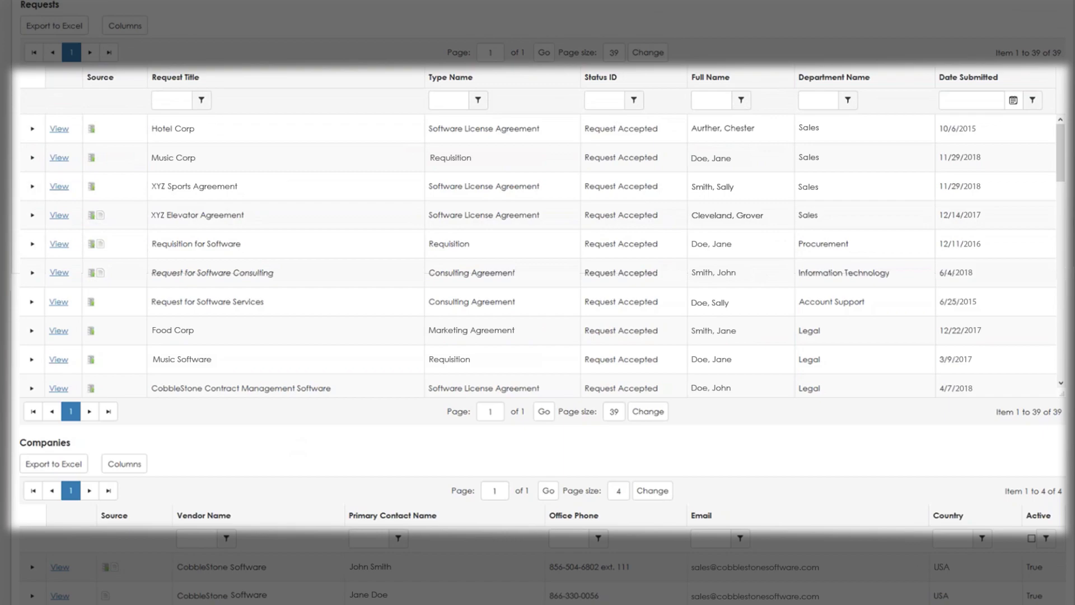
scroll(538, 303, "down", 3)
scroll(537, 303, "down", 1)
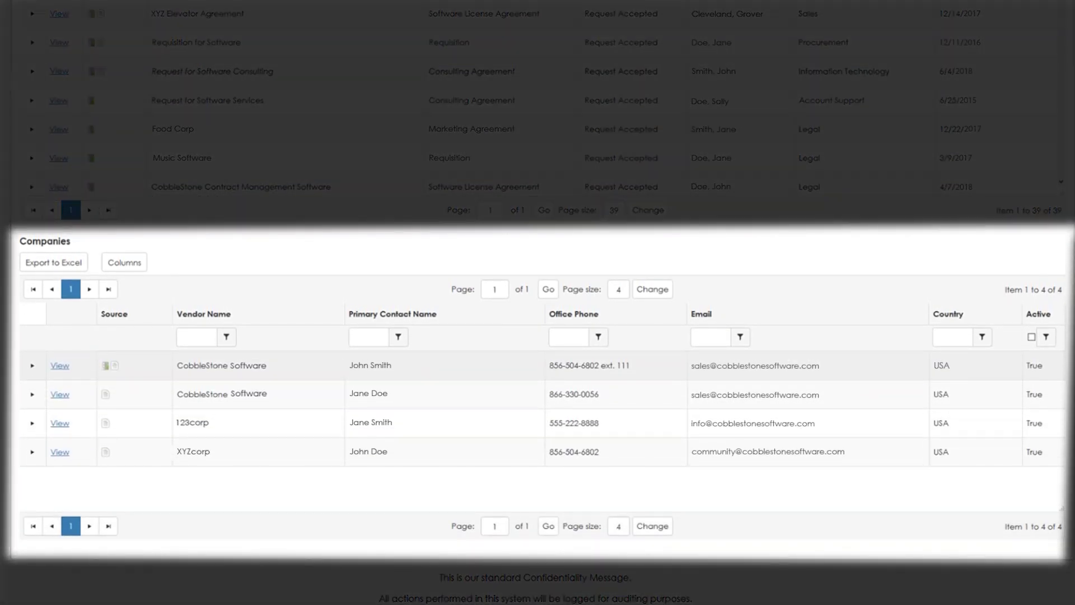
scroll(538, 302, "up", 1)
scroll(537, 303, "up", 1)
scroll(538, 303, "up", 1)
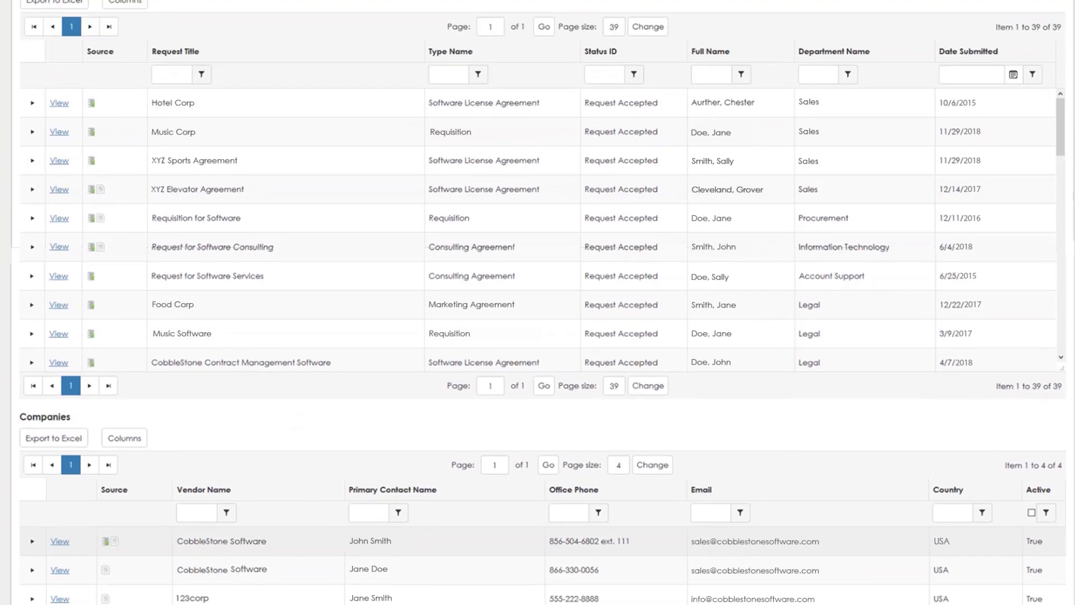
scroll(537, 303, "up", 1)
scroll(538, 303, "up", 1)
scroll(537, 303, "up", 1)
scroll(538, 302, "up", 2)
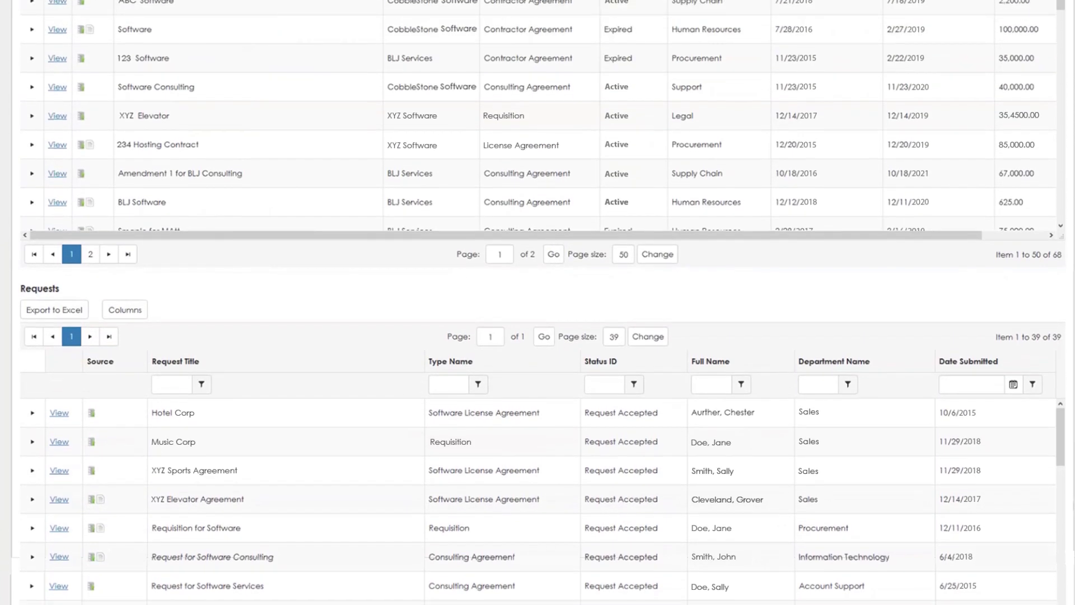
scroll(538, 303, "up", 1)
scroll(538, 303, "up", 1)
scroll(538, 303, "up", 1)
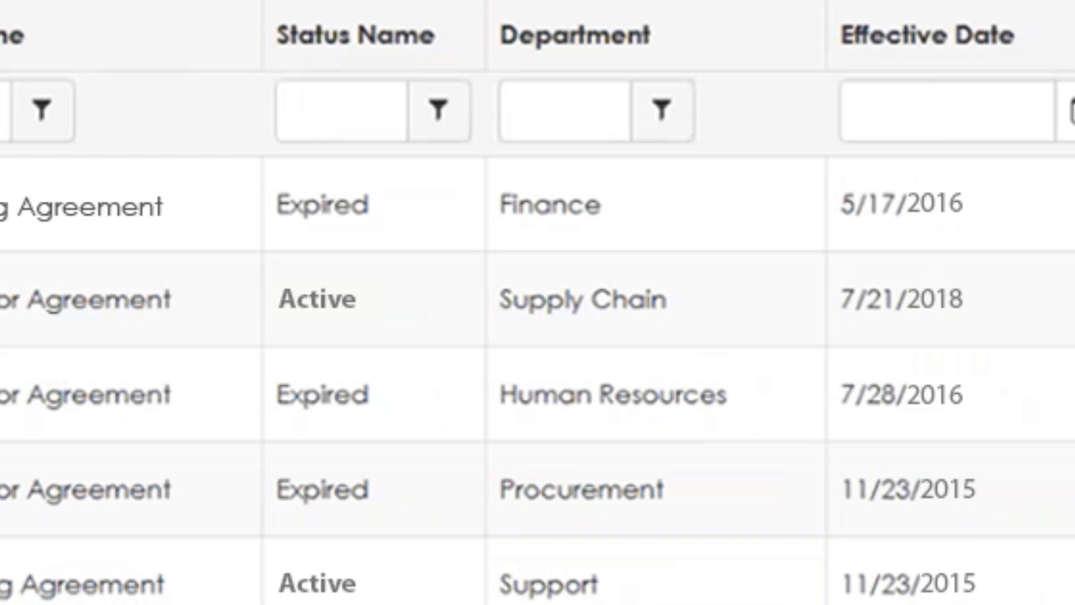
Filter contracts by Status Name NotEqualTo 'Expired'.
type("Expired")
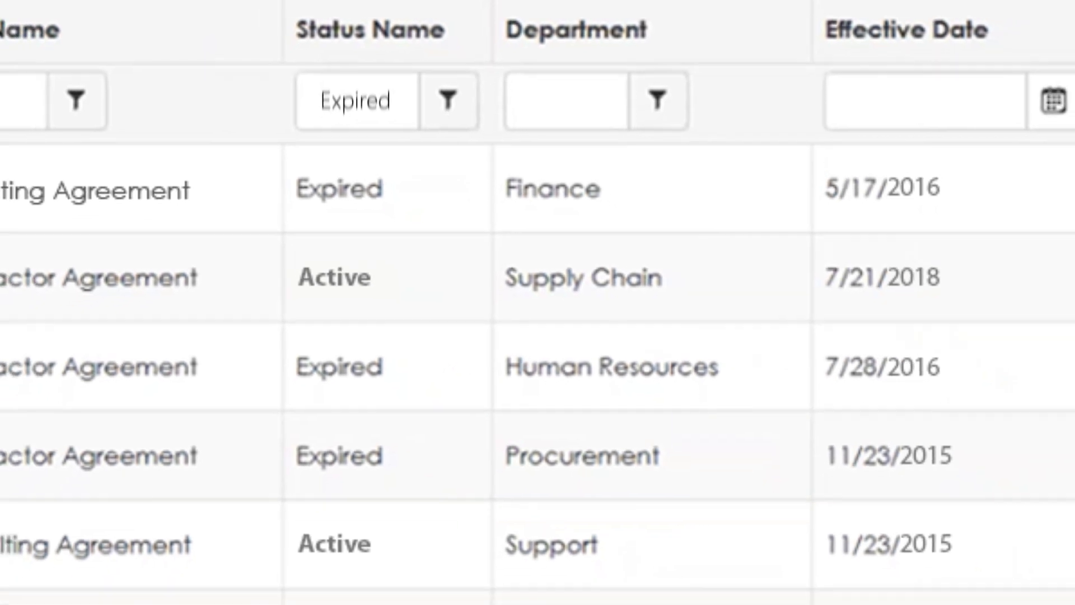
left_click(486, 60)
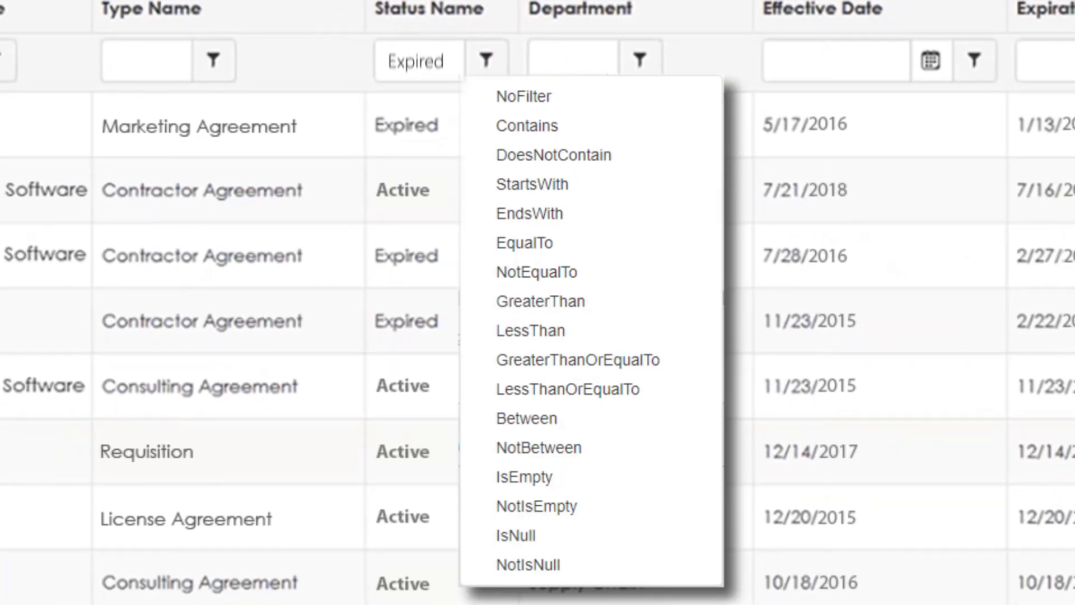
left_click(536, 272)
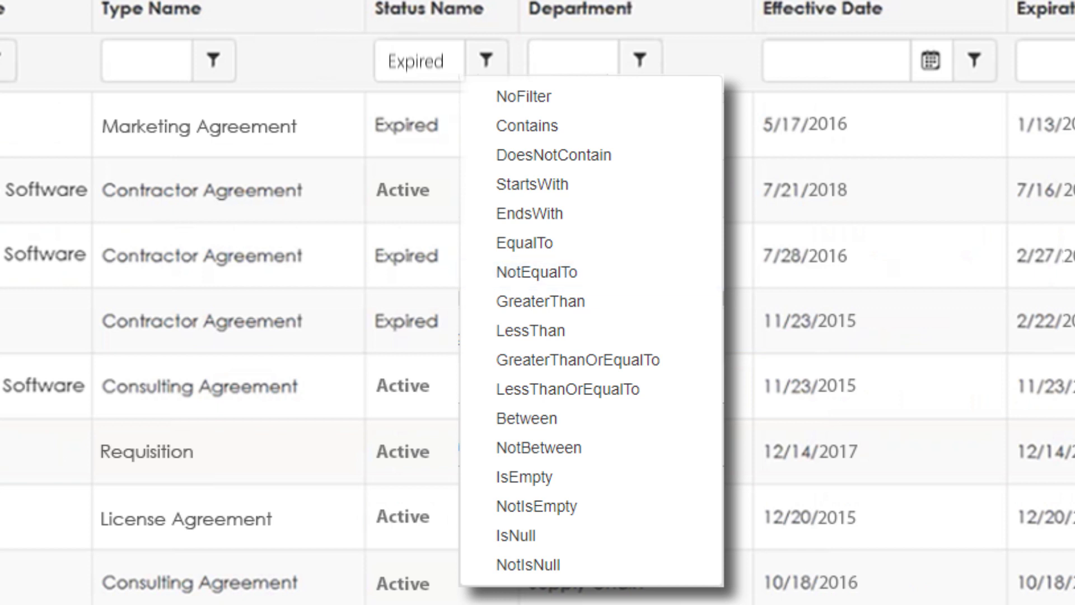